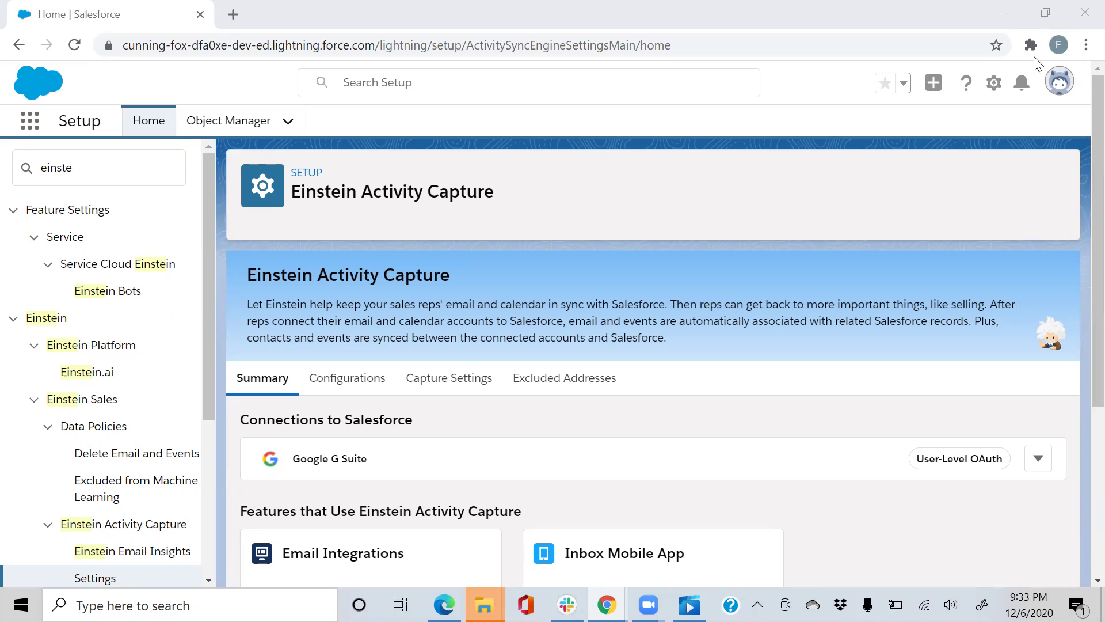
Step: In the Gmail draft, enter 'Demo' as both the subject and the message body
{"action": "left_click", "coordinate": [1006, 14]}
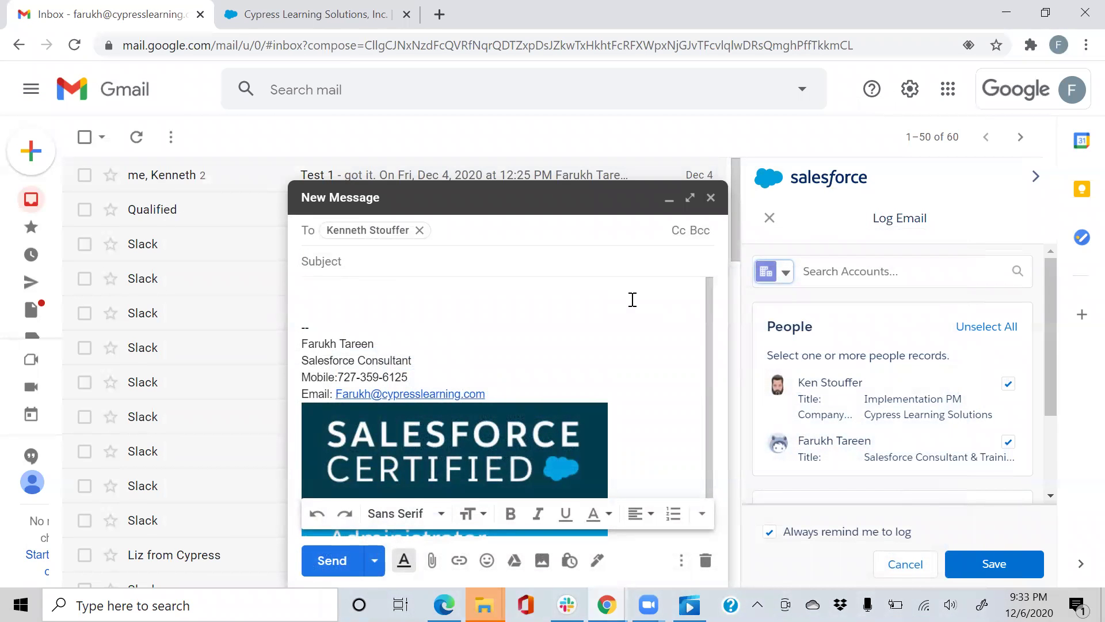
{"action": "left_click", "coordinate": [535, 259]}
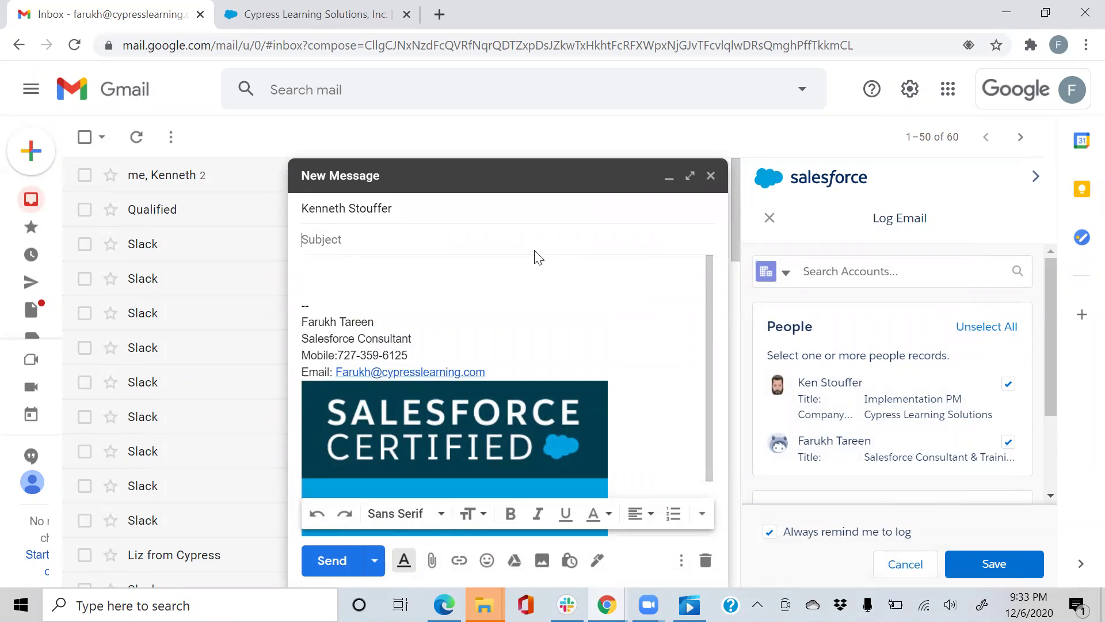
{"action": "type", "text": "Demo"}
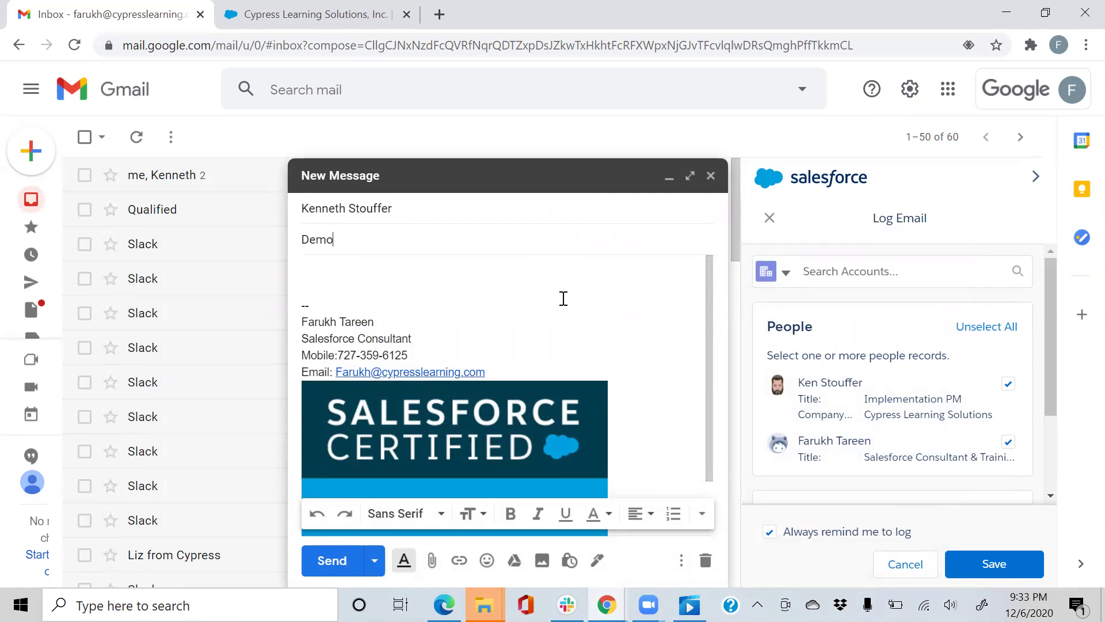
{"action": "left_click", "coordinate": [483, 276]}
{"action": "type", "text": "Demo"}
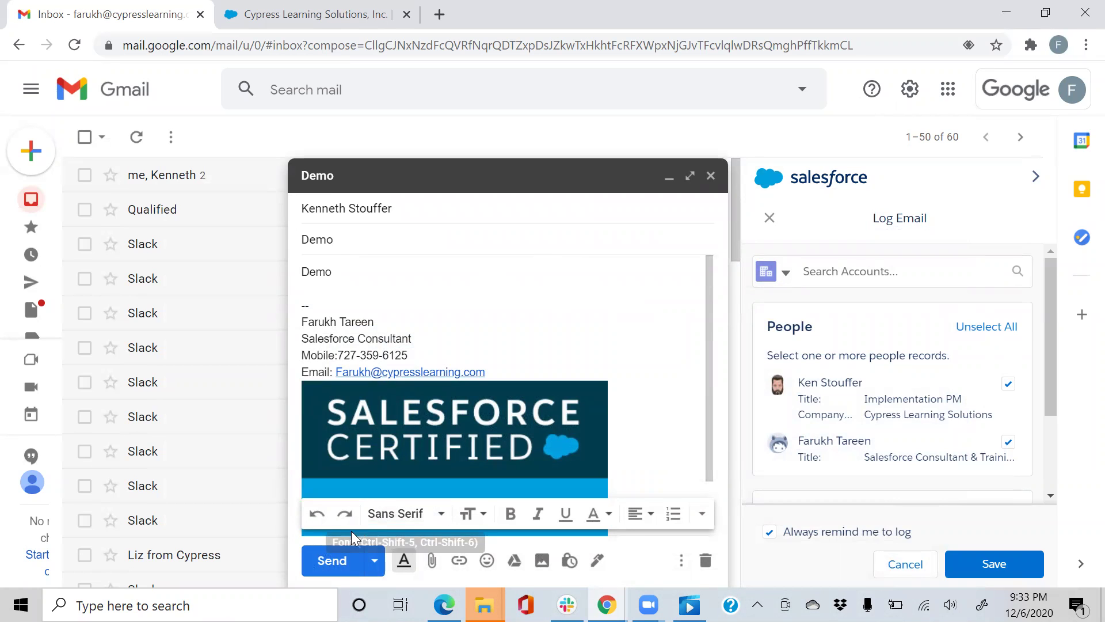
Step: Send the Demo email and log it to the selected people records, with Other set to None
{"action": "left_click", "coordinate": [343, 558]}
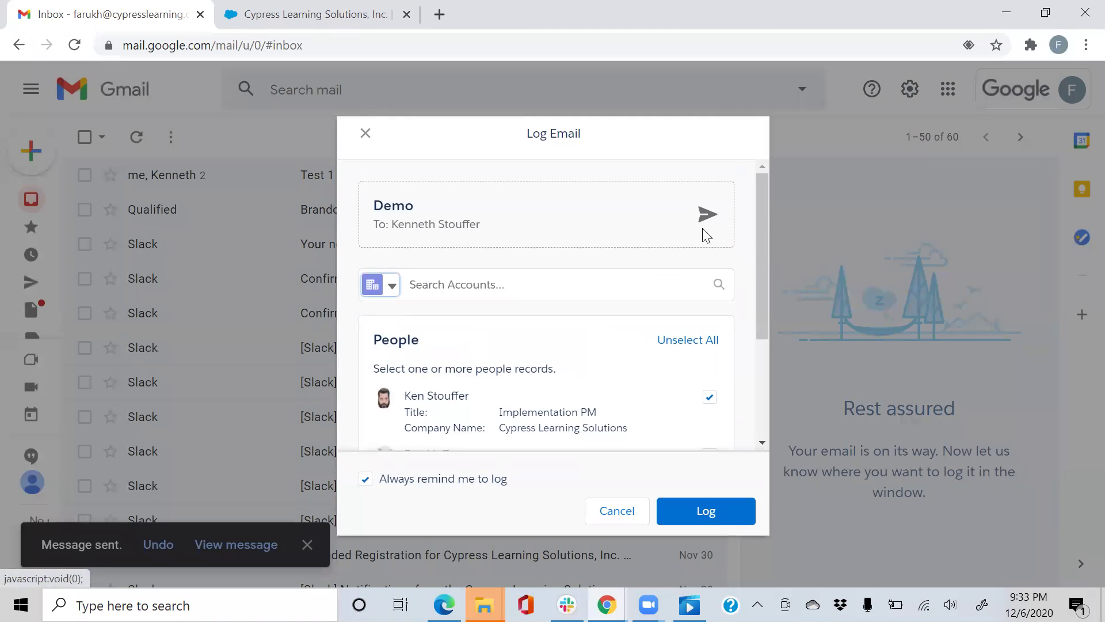
{"action": "left_click_drag", "start_coordinate": [757, 270], "coordinate": [758, 370]}
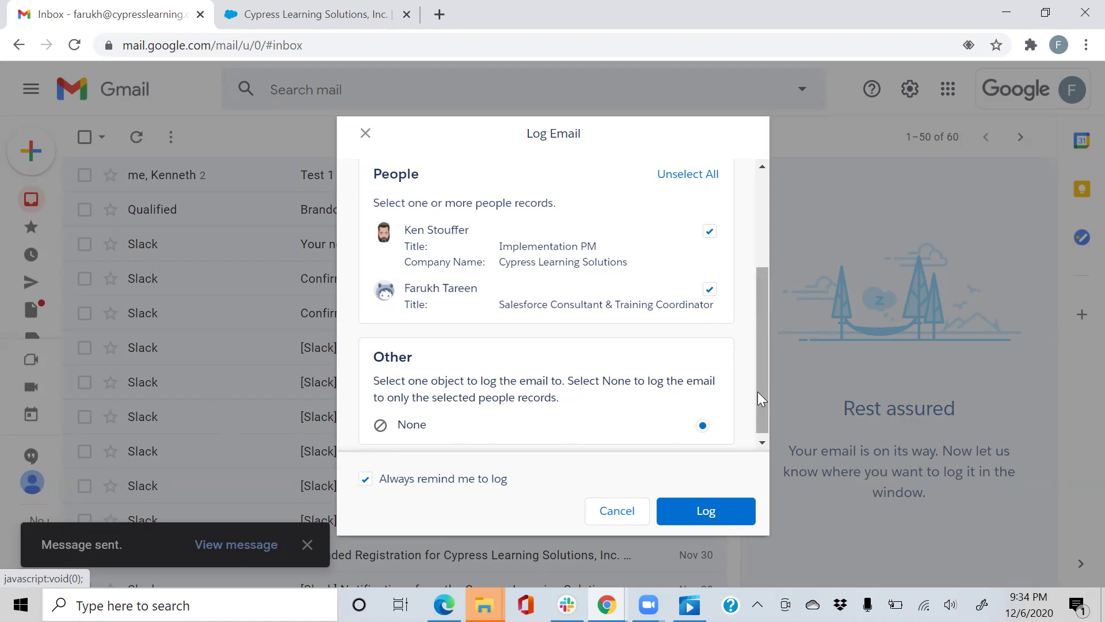
{"action": "left_click", "coordinate": [707, 512]}
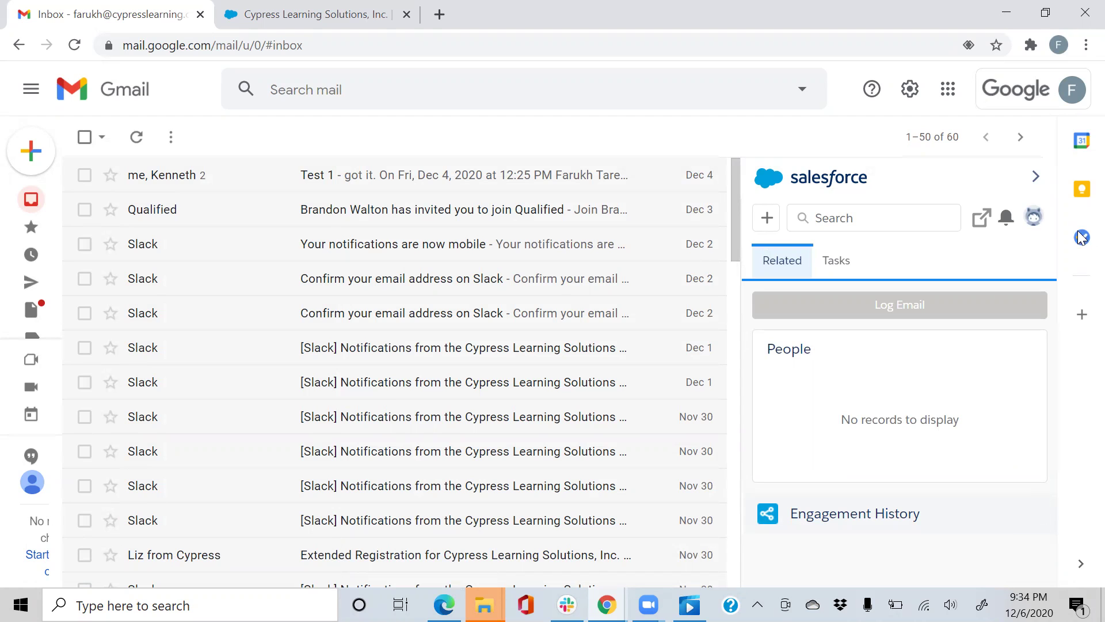
Step: Search for the Cypress Learning Solutions, Inc. account and open its Demo email activity
{"action": "left_click", "coordinate": [910, 220]}
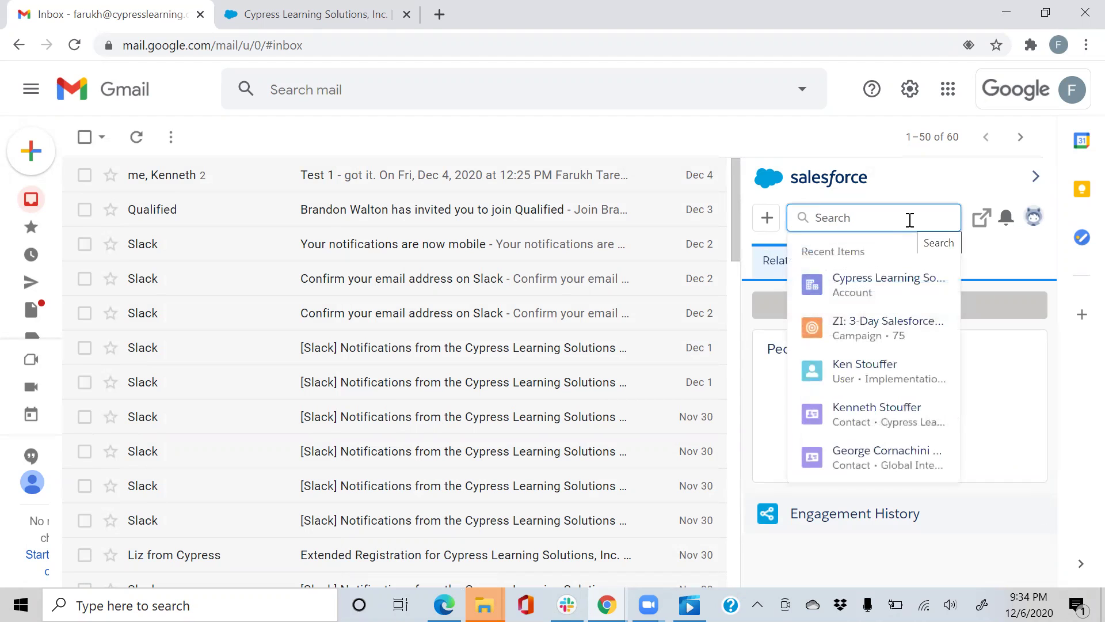
{"action": "left_click", "coordinate": [876, 292]}
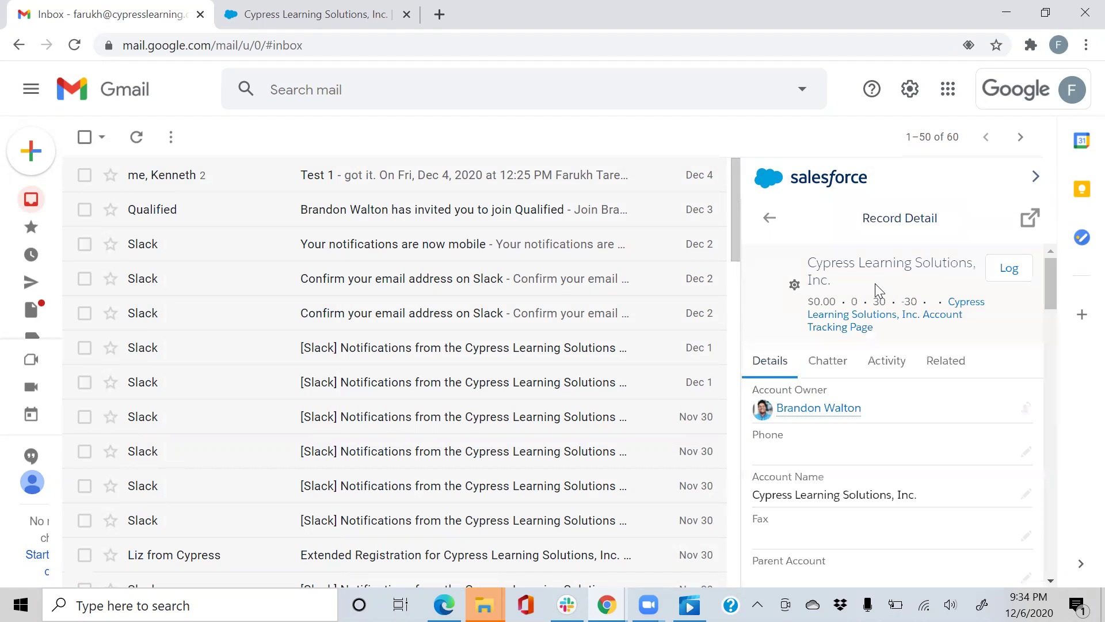
{"action": "left_click", "coordinate": [890, 379]}
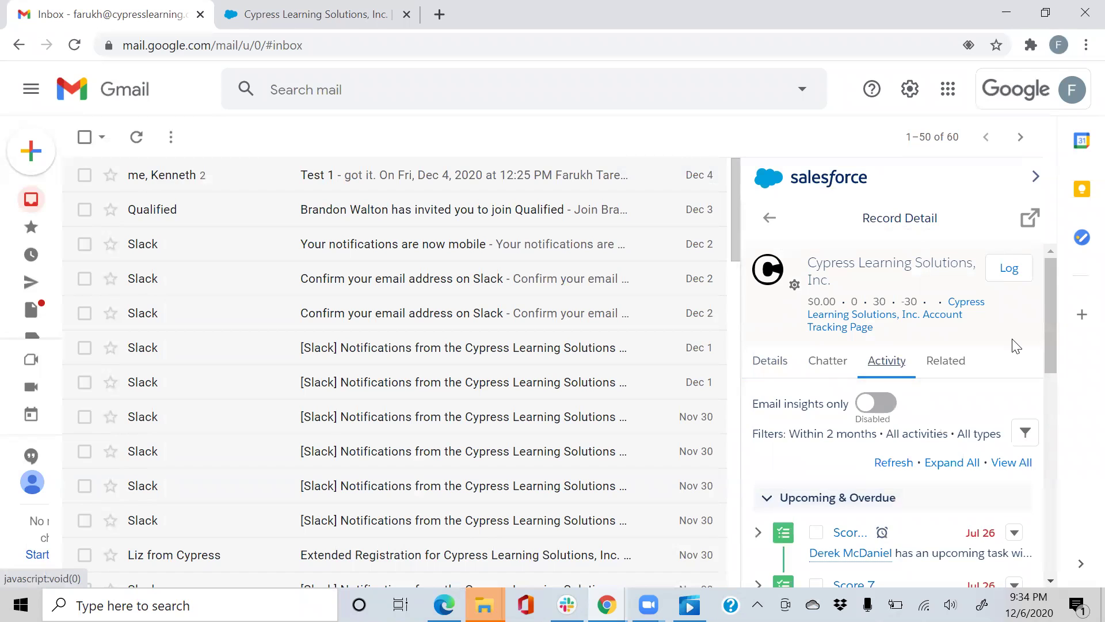
{"action": "left_click", "coordinate": [768, 498]}
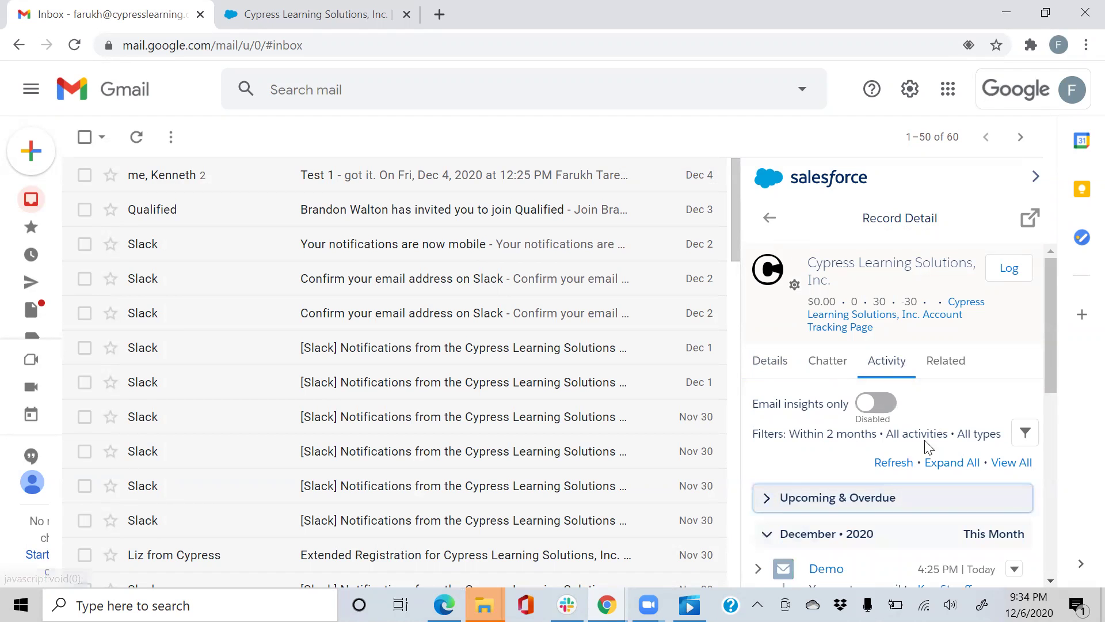
{"action": "left_click", "coordinate": [826, 569]}
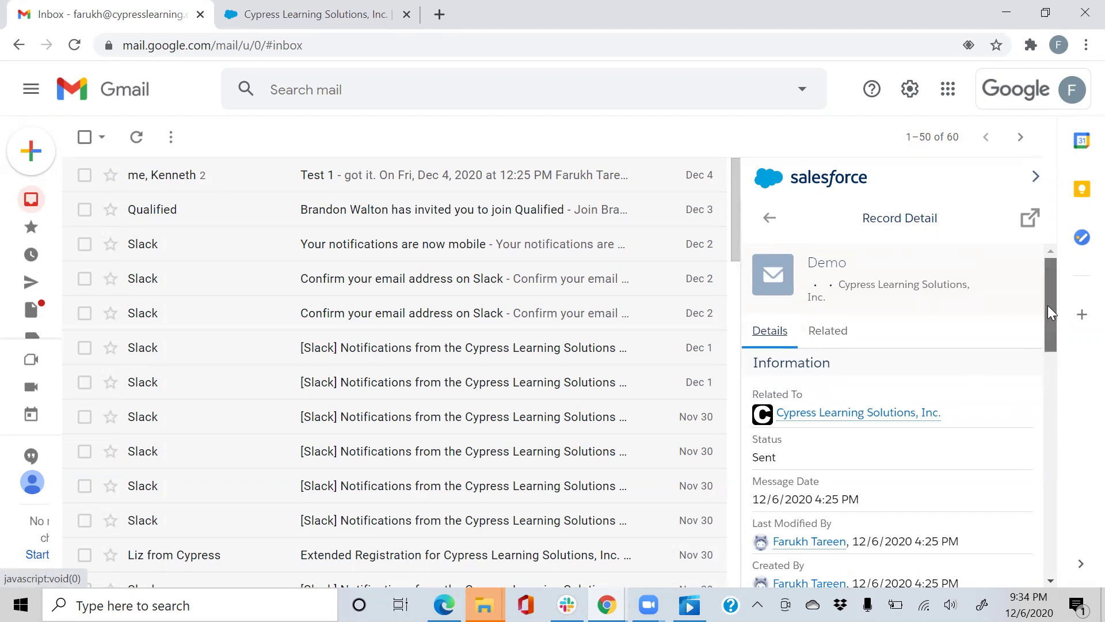
{"action": "left_click_drag", "start_coordinate": [1048, 305], "coordinate": [1002, 282]}
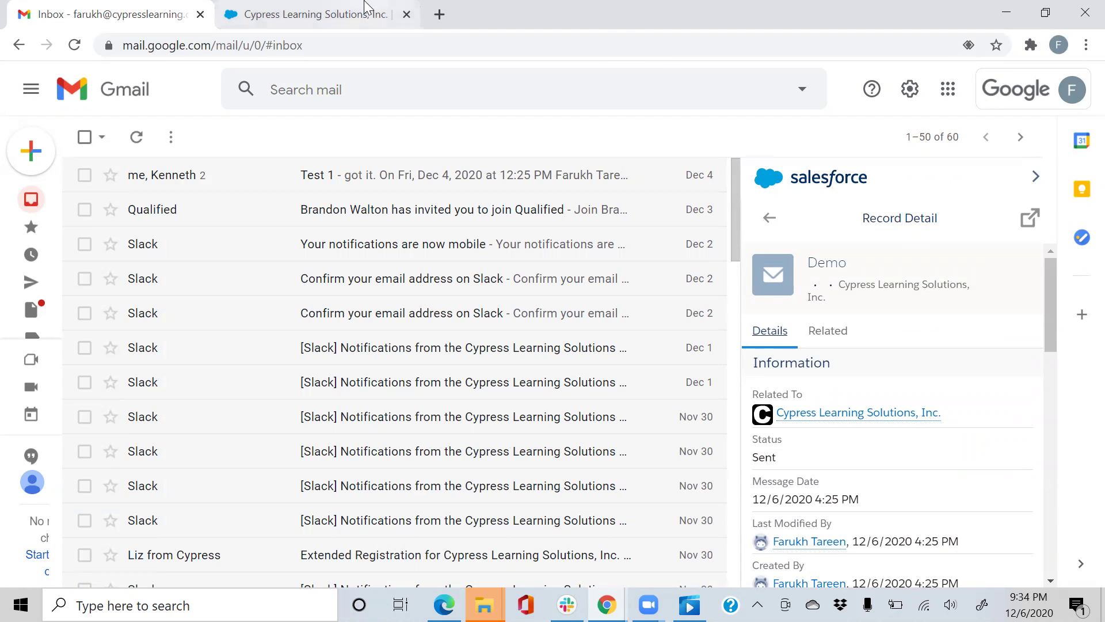
Step: On the Salesforce account page, collapse Upcoming & Overdue and open the latest Demo email
{"action": "left_click", "coordinate": [336, 6]}
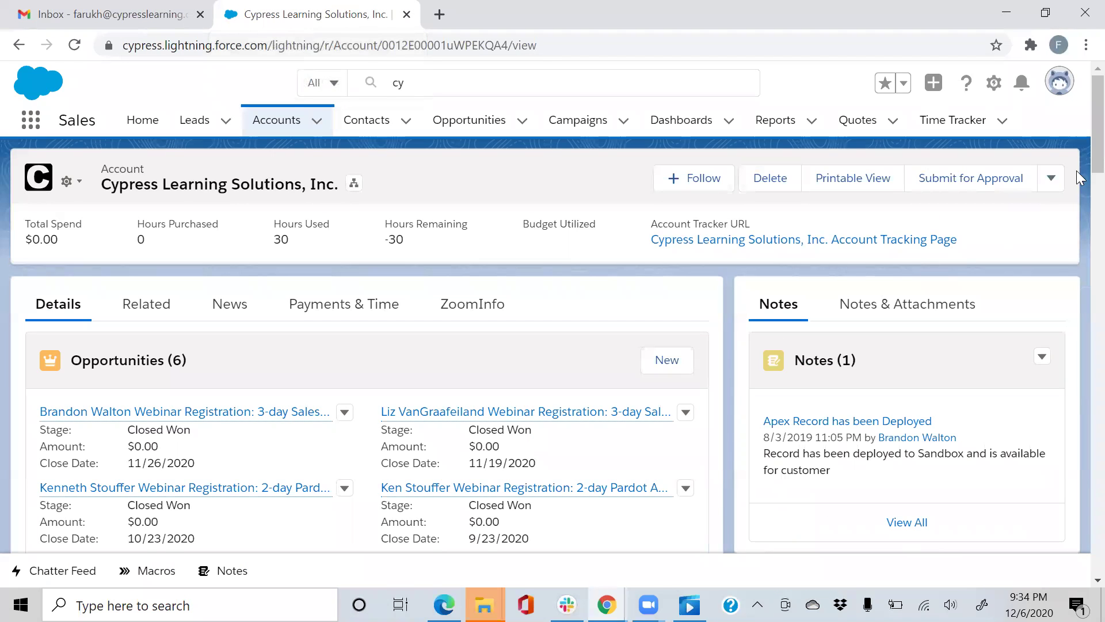
{"action": "left_click_drag", "start_coordinate": [1096, 154], "coordinate": [1077, 222]}
{"action": "left_click", "coordinate": [766, 416]}
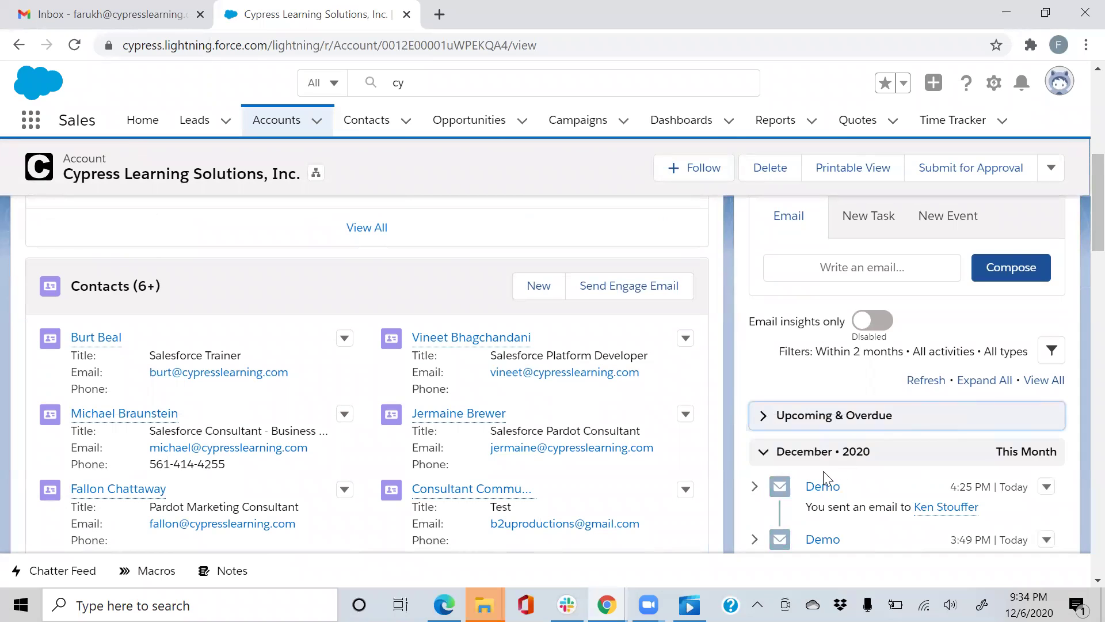
{"action": "scroll", "coordinate": [1078, 231], "scroll_direction": "down", "scroll_amount": 2}
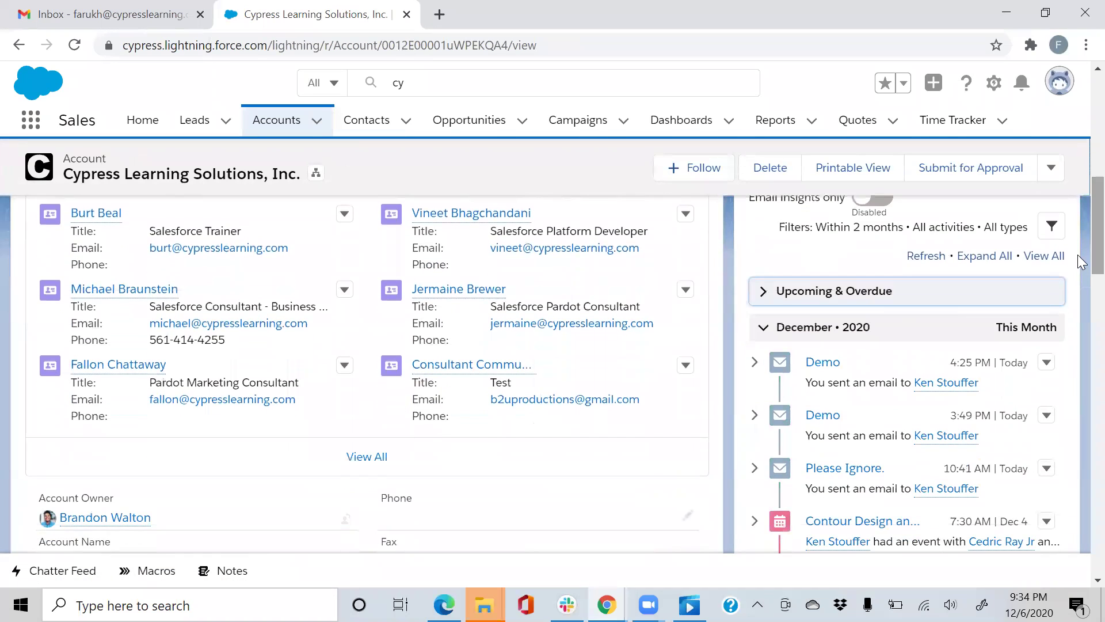
{"action": "left_click", "coordinate": [815, 363]}
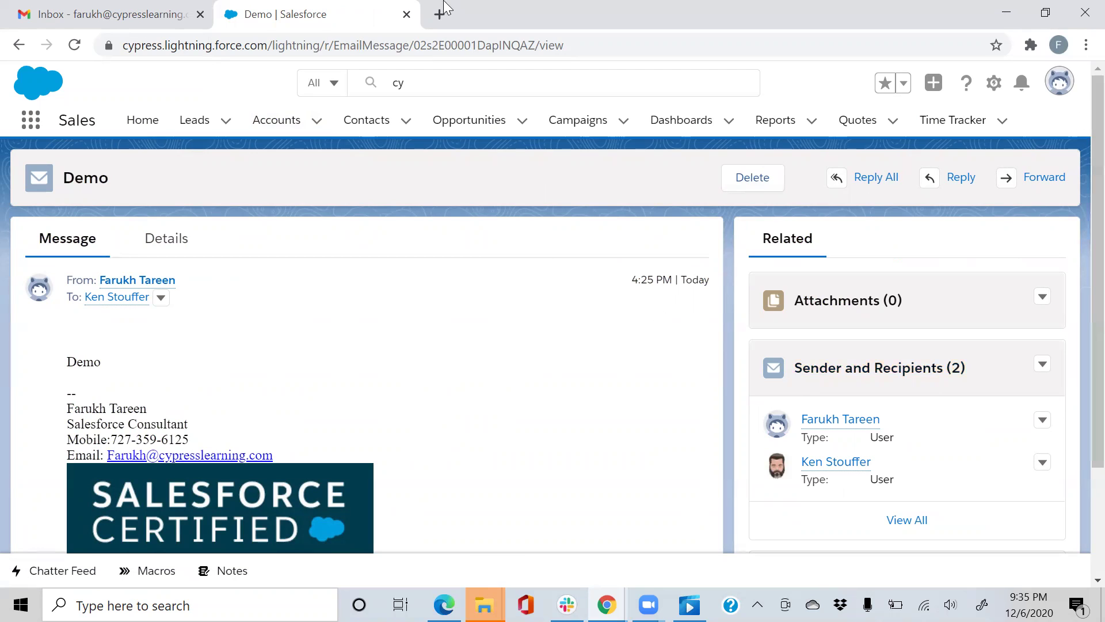
Step: Return the Gmail Salesforce panel to its home view and choose Create > New Event
{"action": "left_click", "coordinate": [87, 12]}
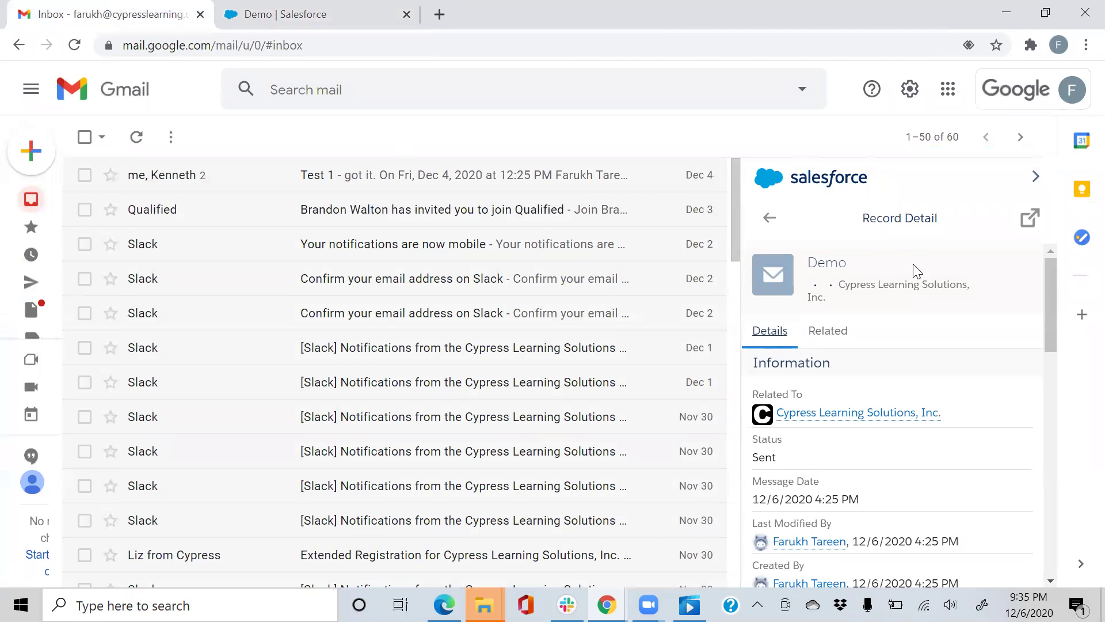
{"action": "left_click", "coordinate": [771, 218]}
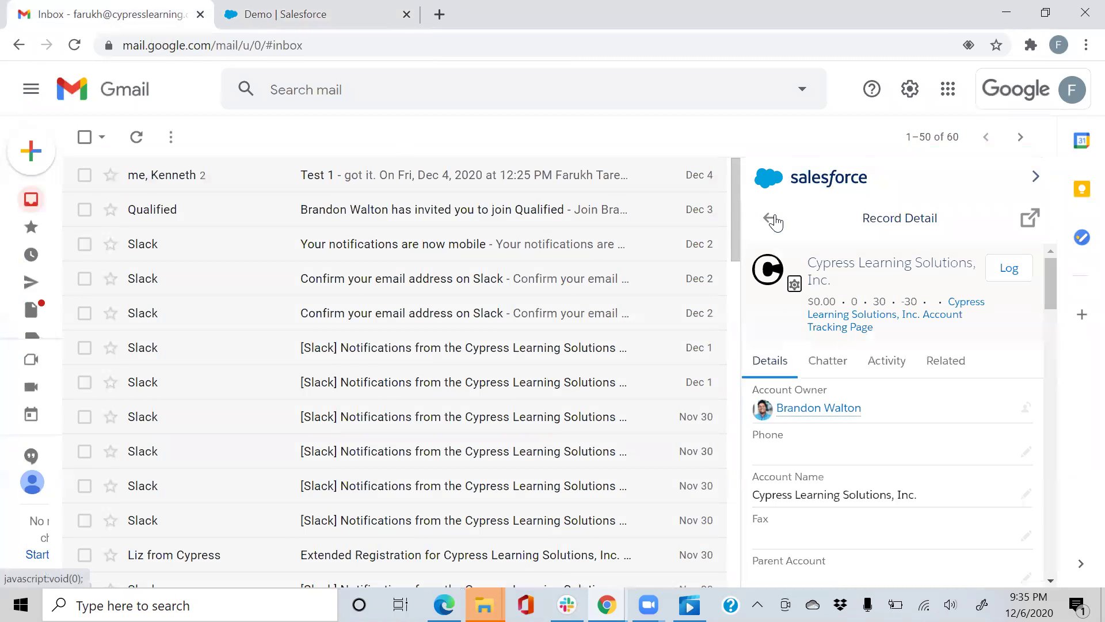
{"action": "left_click", "coordinate": [772, 219]}
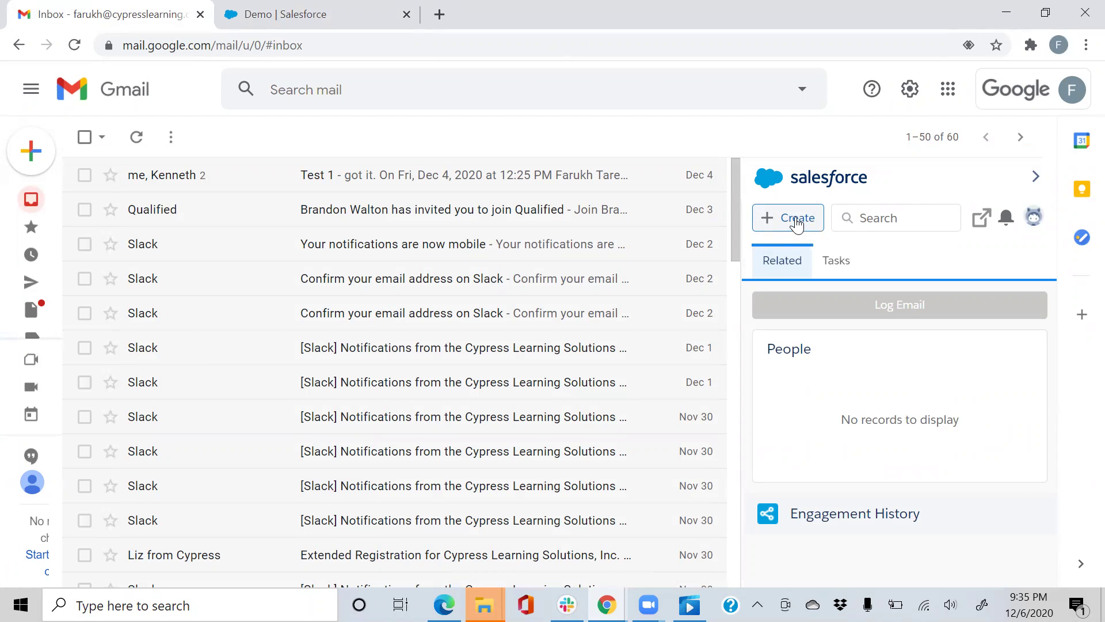
{"action": "left_click", "coordinate": [797, 224]}
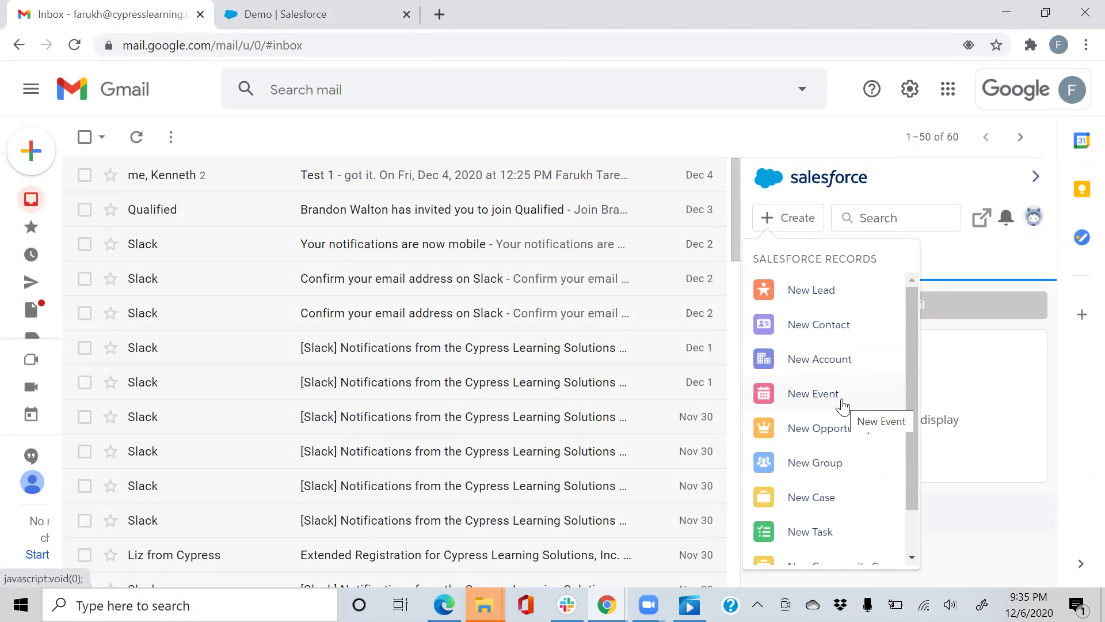
{"action": "left_click", "coordinate": [842, 403]}
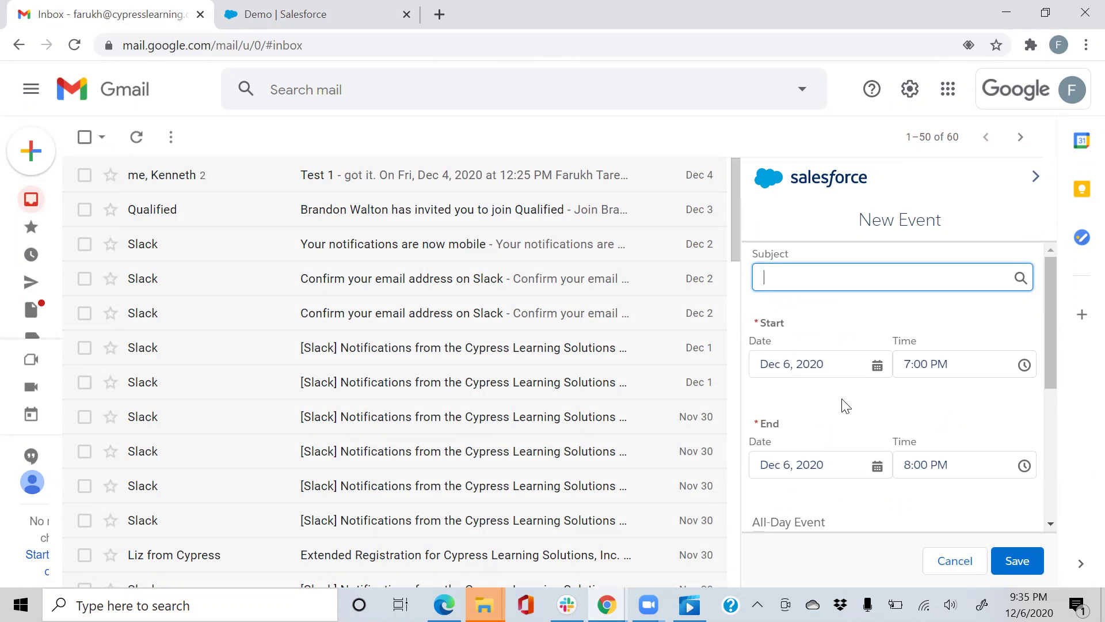
Step: Set the event subject to 'Einstein Activity Capture', pick the contact as Name, and relate it to Cypress Learning Solutions, Inc
{"action": "type", "text": "Einstein Activity Capture"}
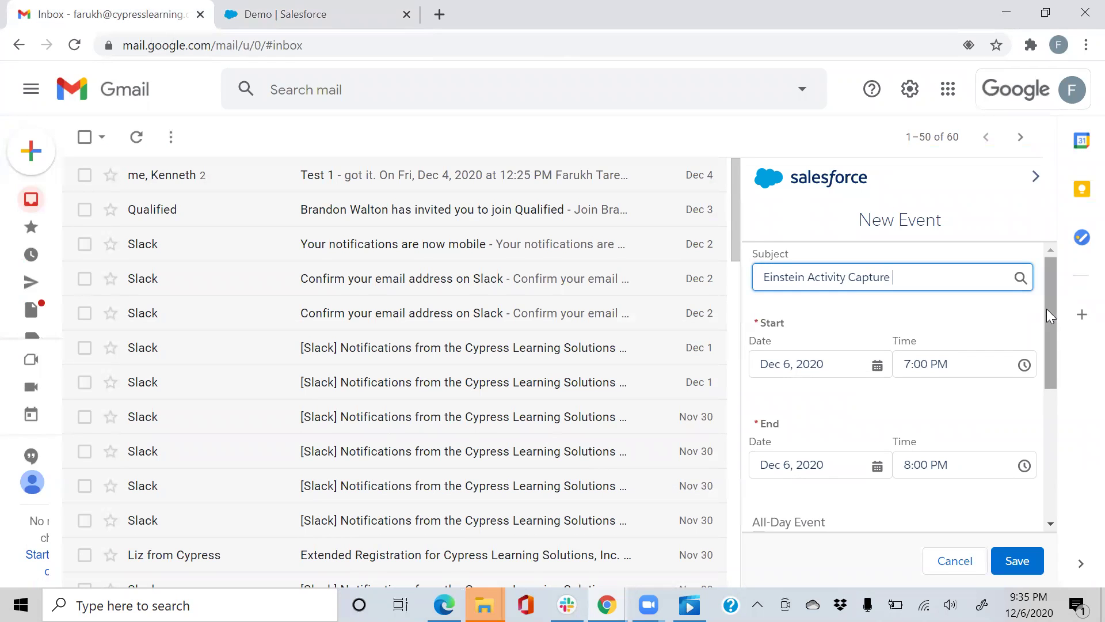
{"action": "left_click_drag", "start_coordinate": [1046, 308], "coordinate": [1045, 432]}
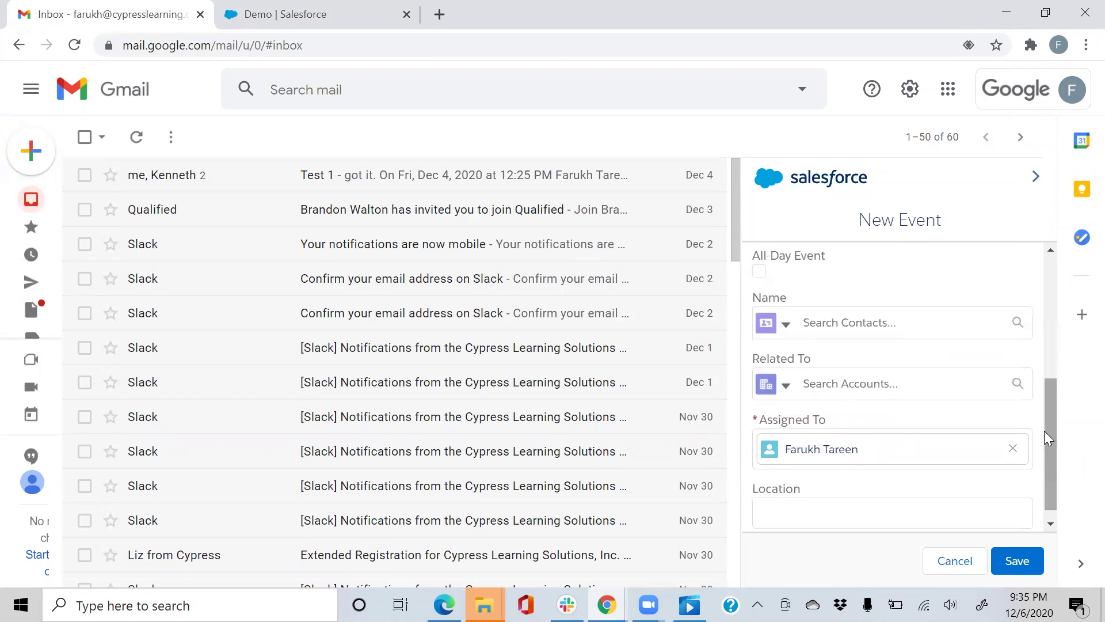
{"action": "left_click", "coordinate": [940, 323]}
{"action": "left_click", "coordinate": [932, 367]}
{"action": "left_click", "coordinate": [883, 425]}
{"action": "left_click", "coordinate": [887, 432]}
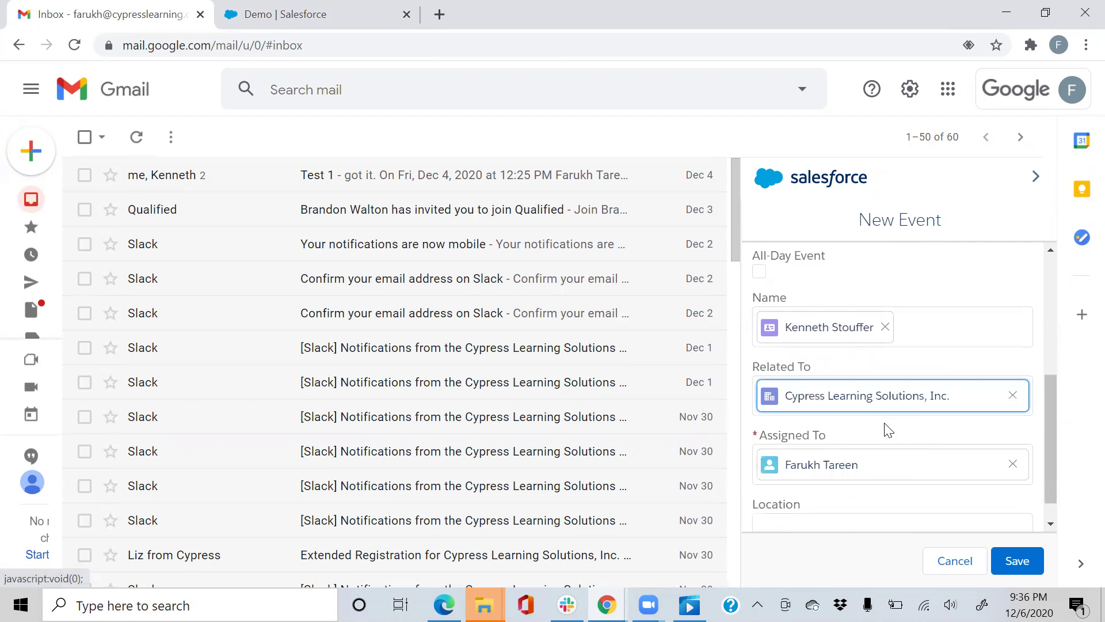
{"action": "left_click_drag", "start_coordinate": [1041, 438], "coordinate": [1036, 538]}
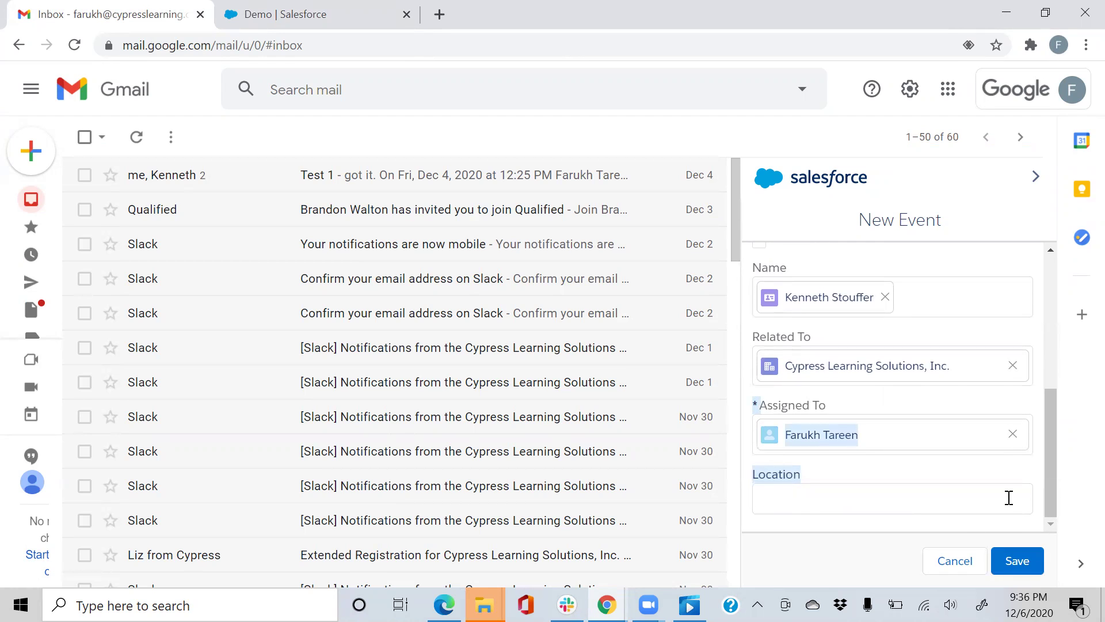